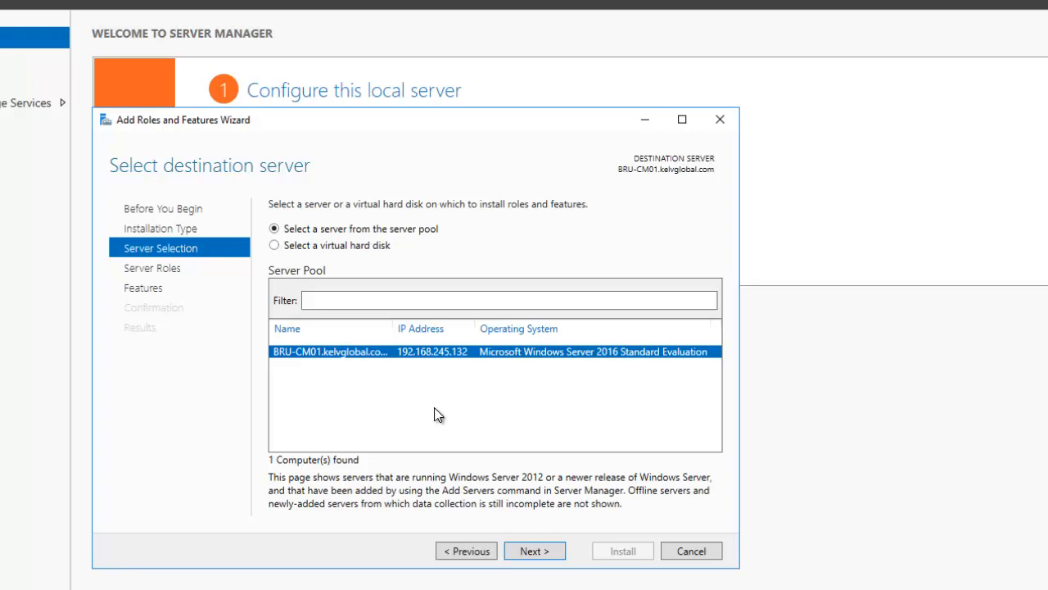
Choose the Web Server (IIS) role with its management tools for the selected server and continue to the features selection
{"action": "left_click", "coordinate": [528, 551]}
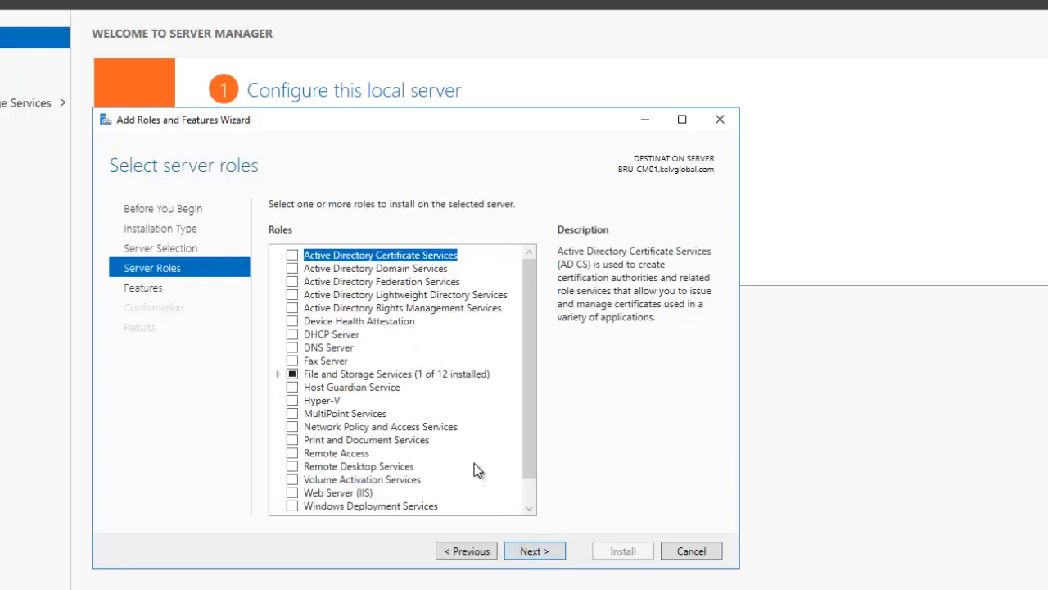
{"action": "scroll", "coordinate": [459, 416], "scroll_direction": "down", "scroll_amount": 1}
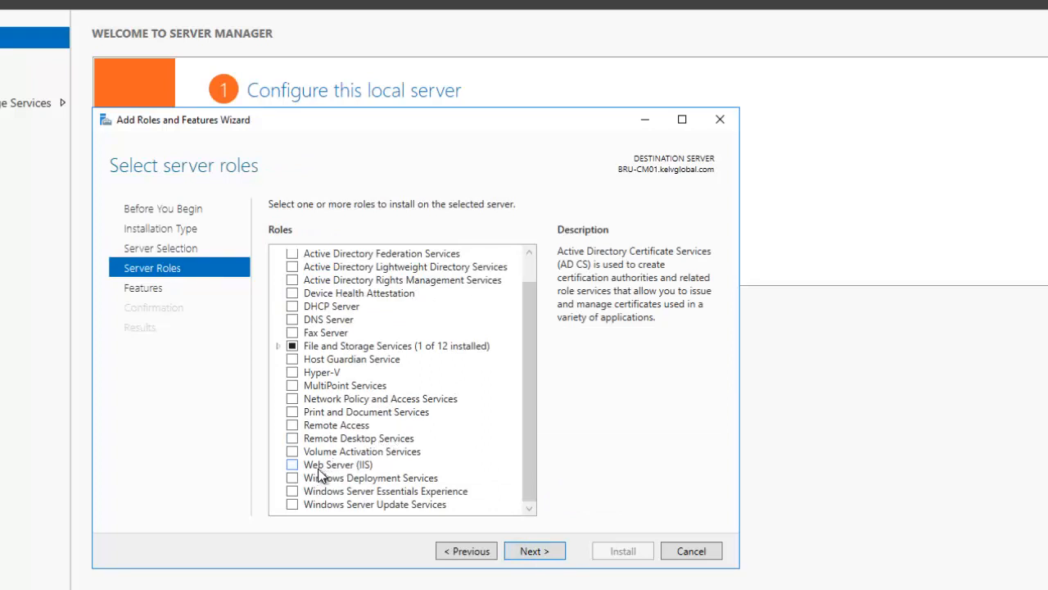
{"action": "left_click", "coordinate": [293, 464]}
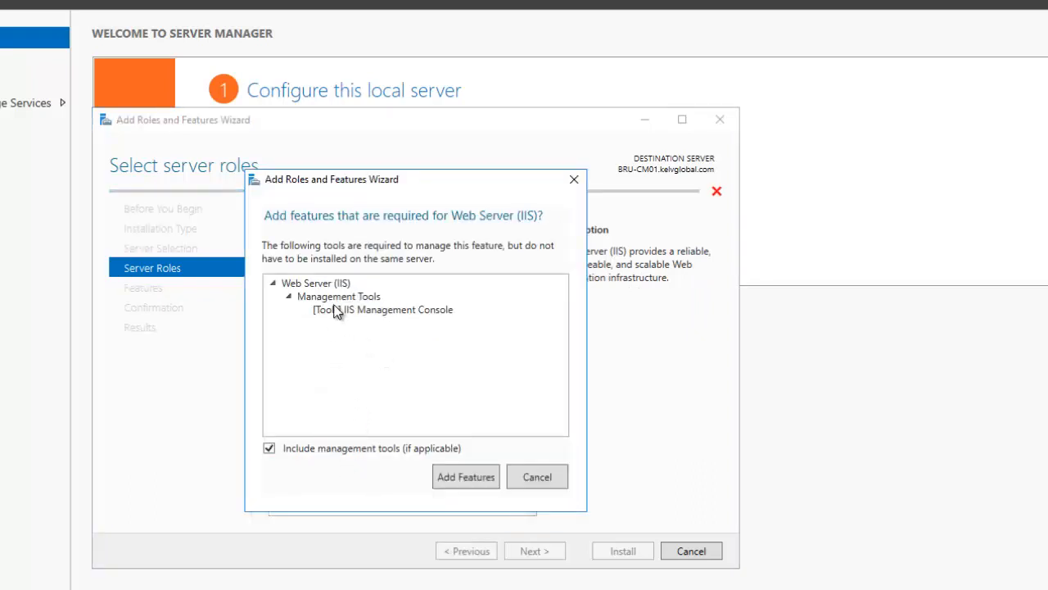
{"action": "left_click", "coordinate": [466, 477]}
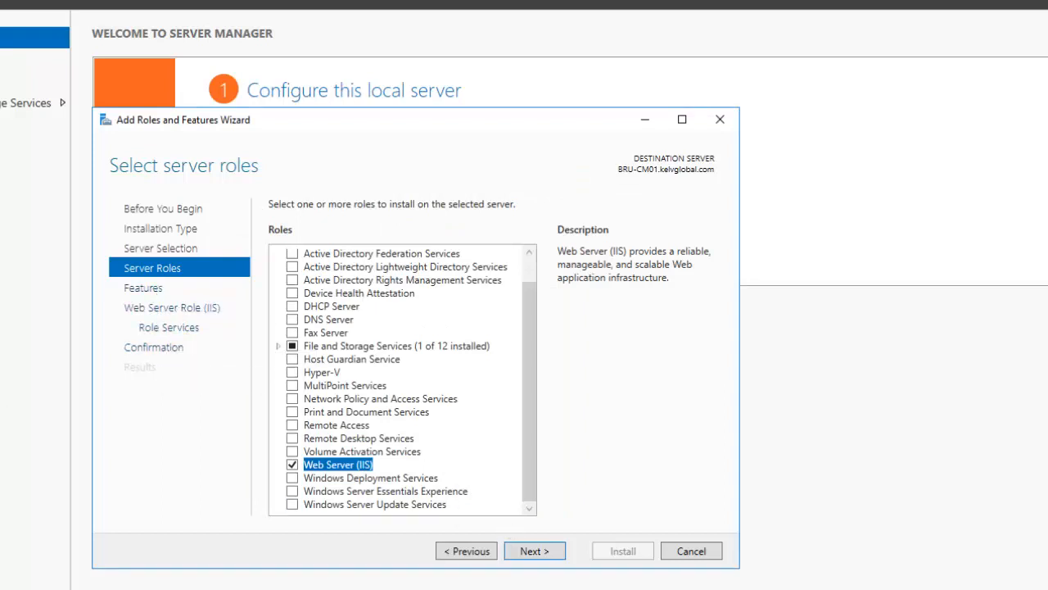
{"action": "left_click", "coordinate": [523, 552]}
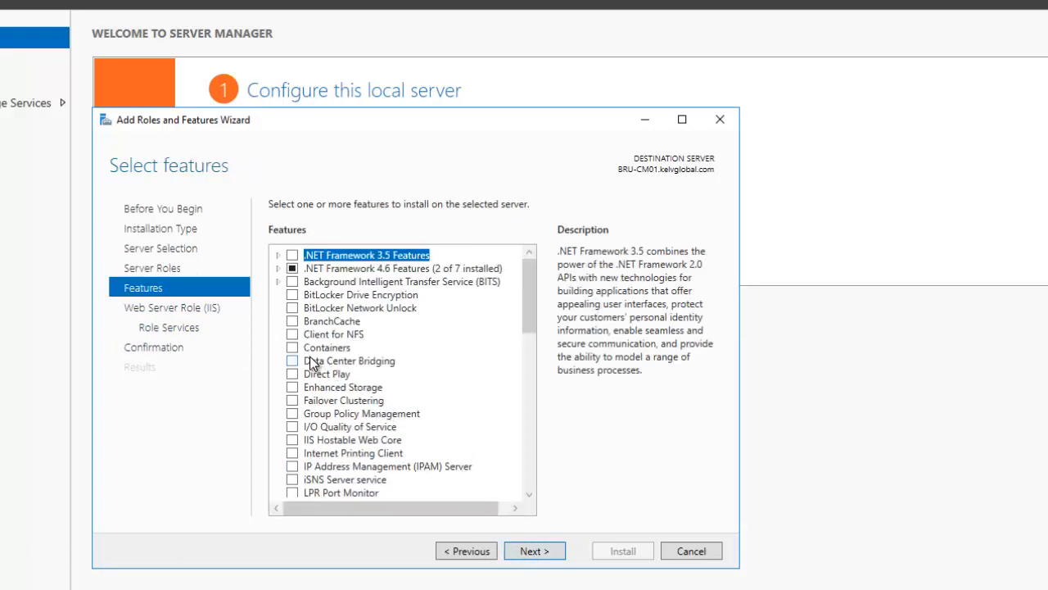
Select .NET Framework 3.5 Features and Background Intelligent Transfer Service (BITS), including the additional features BITS requires
{"action": "left_click", "coordinate": [293, 257]}
{"action": "left_click", "coordinate": [278, 255]}
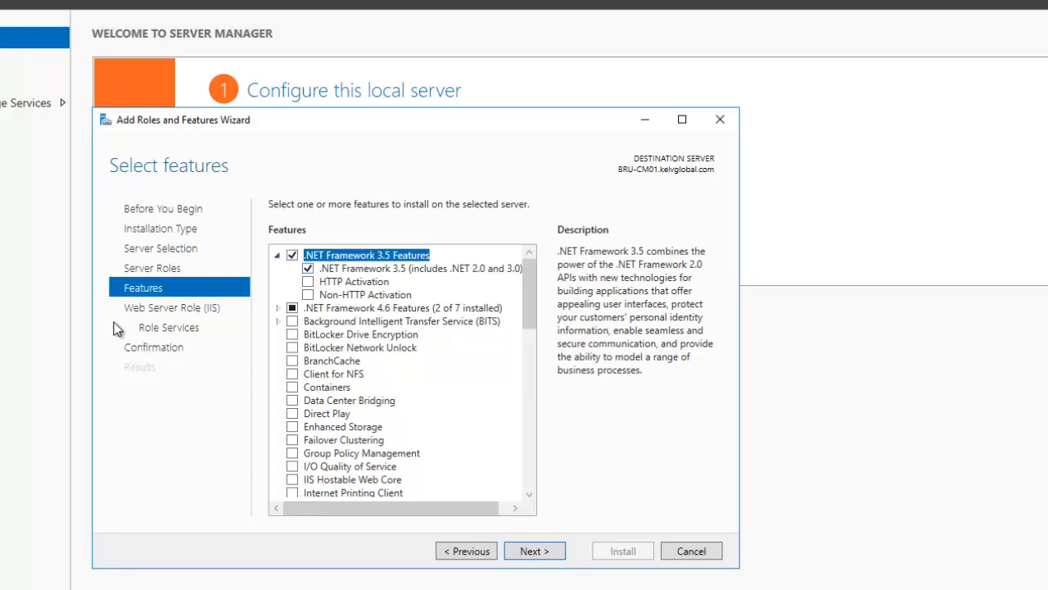
{"action": "left_click", "coordinate": [294, 320]}
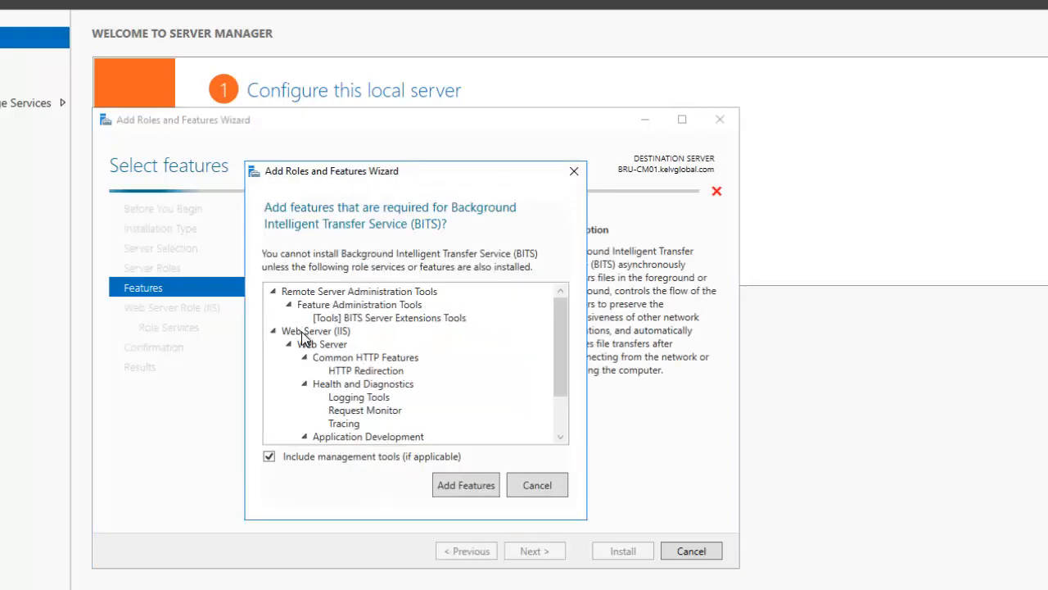
{"action": "left_click", "coordinate": [459, 486]}
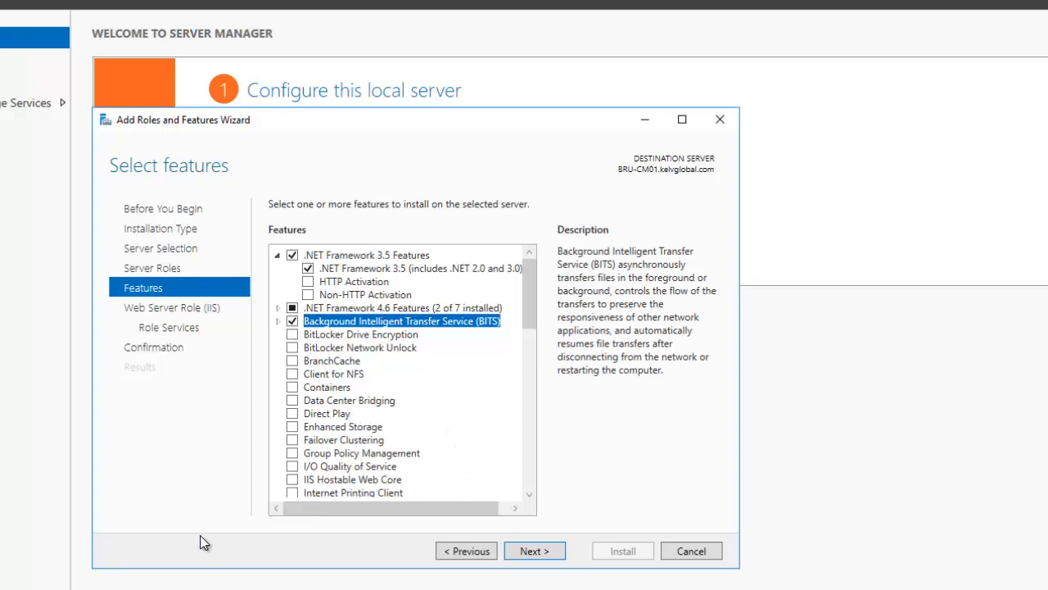
{"action": "left_click", "coordinate": [534, 552]}
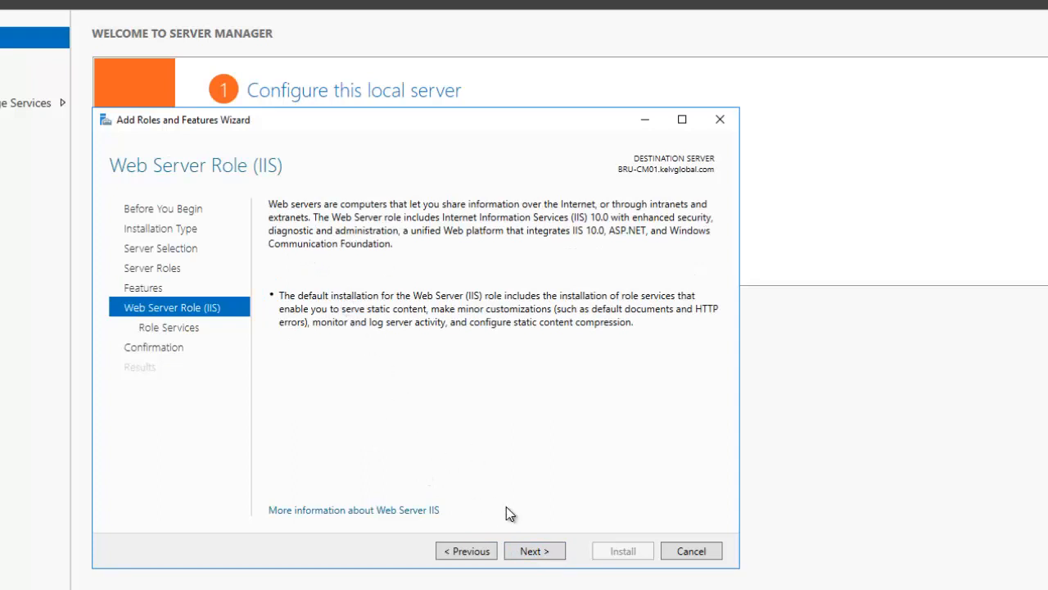
{"action": "left_click", "coordinate": [528, 551]}
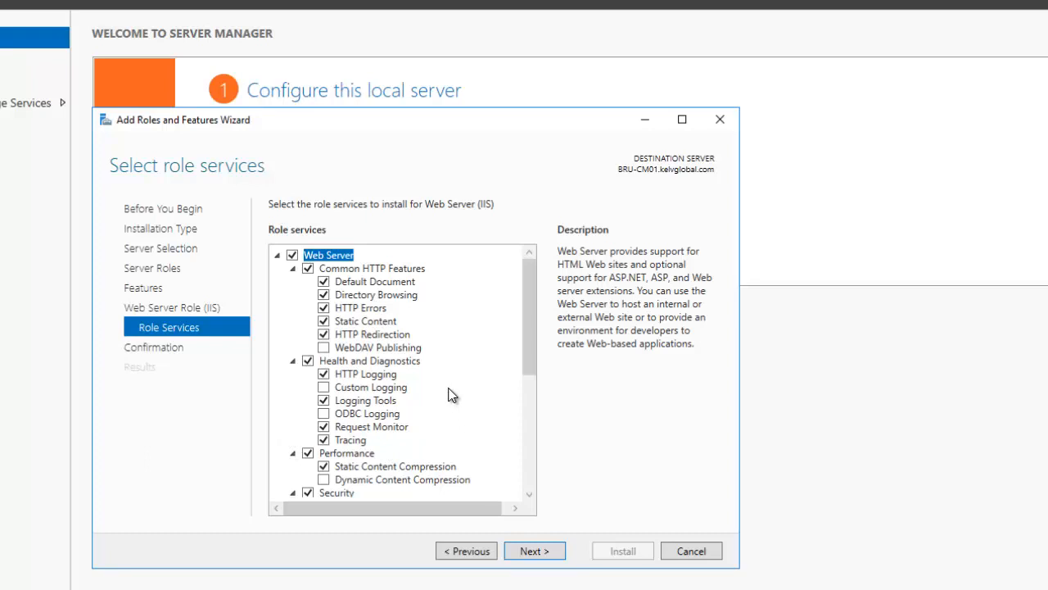
{"action": "scroll", "coordinate": [450, 396], "scroll_direction": "down", "scroll_amount": 5}
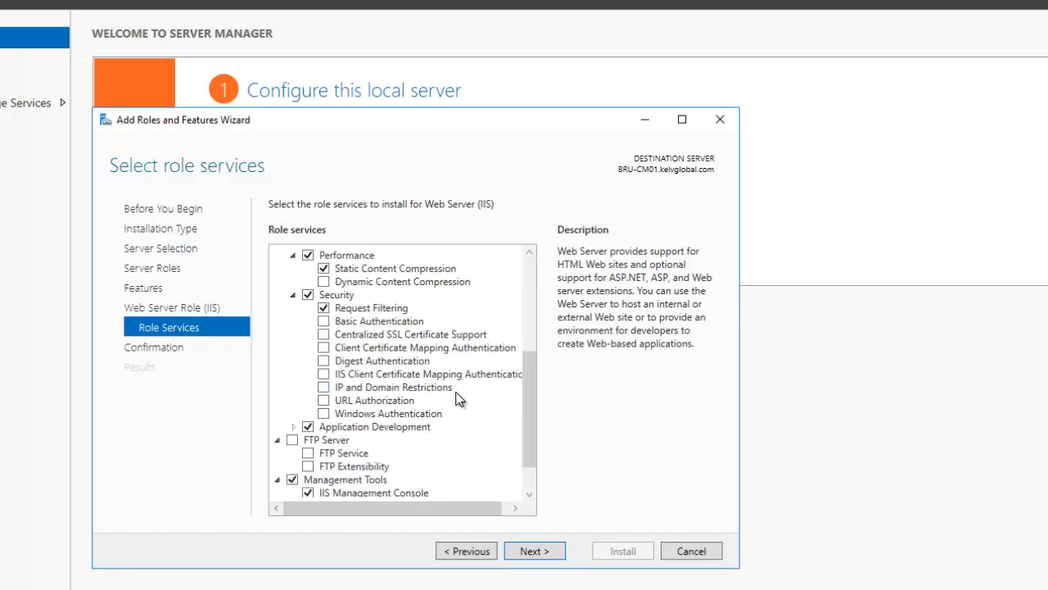
{"action": "scroll", "coordinate": [458, 399], "scroll_direction": "down", "scroll_amount": 1}
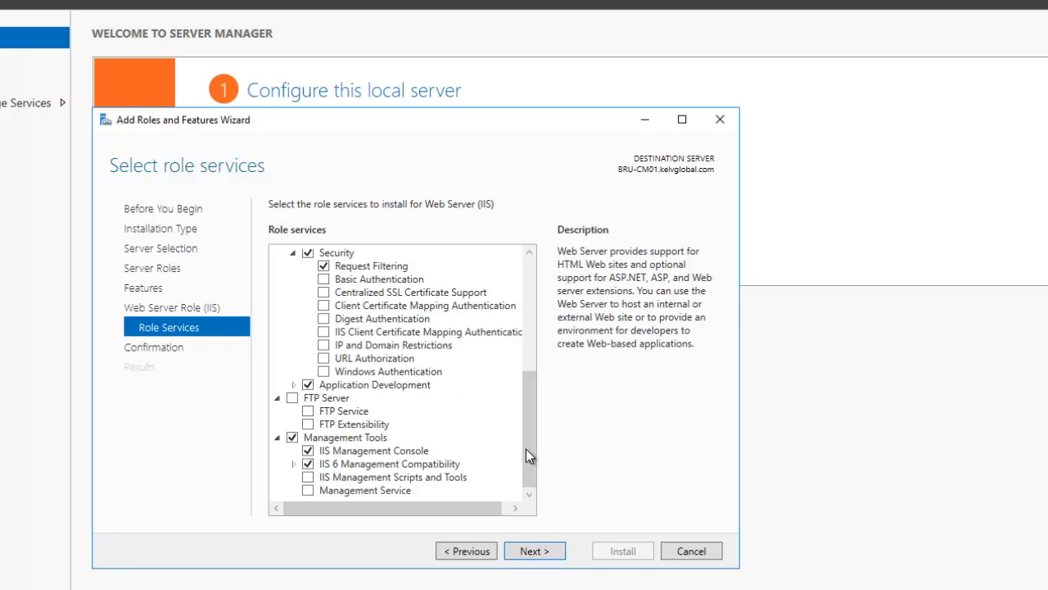
{"action": "left_click_drag", "start_coordinate": [530, 439], "coordinate": [518, 366]}
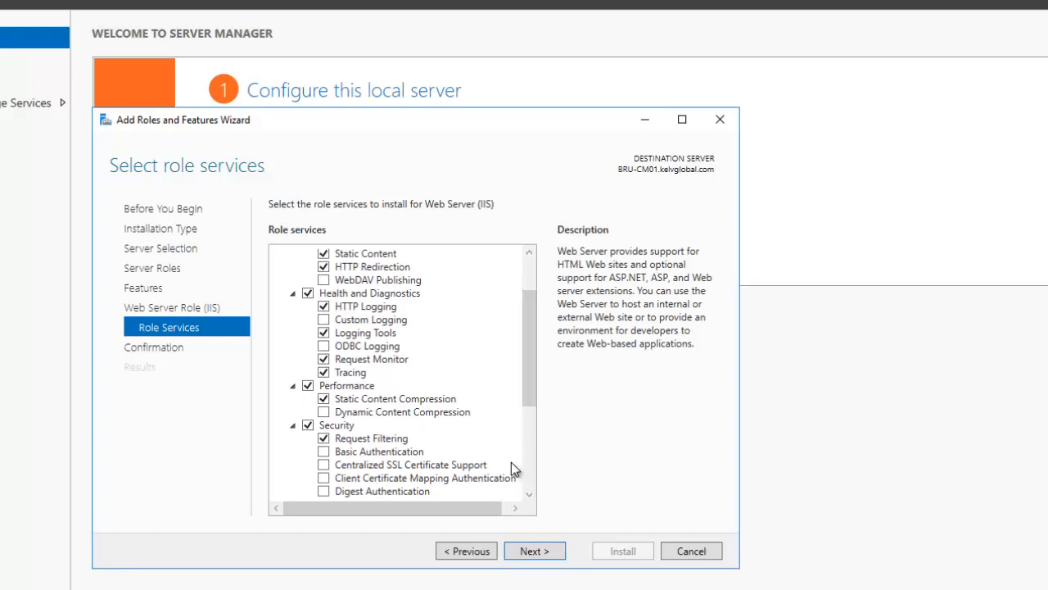
{"action": "left_click", "coordinate": [468, 554]}
{"action": "left_click", "coordinate": [468, 553]}
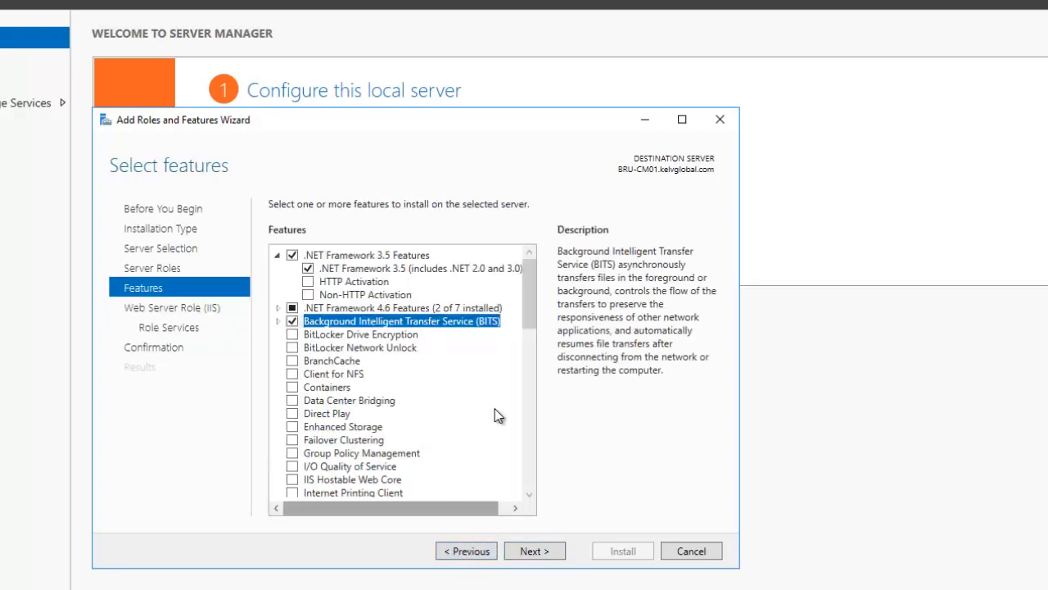
Add the Remote Differential Compression feature and proceed to the role services for Web Server (IIS)
{"action": "left_click_drag", "start_coordinate": [526, 323], "coordinate": [519, 481]}
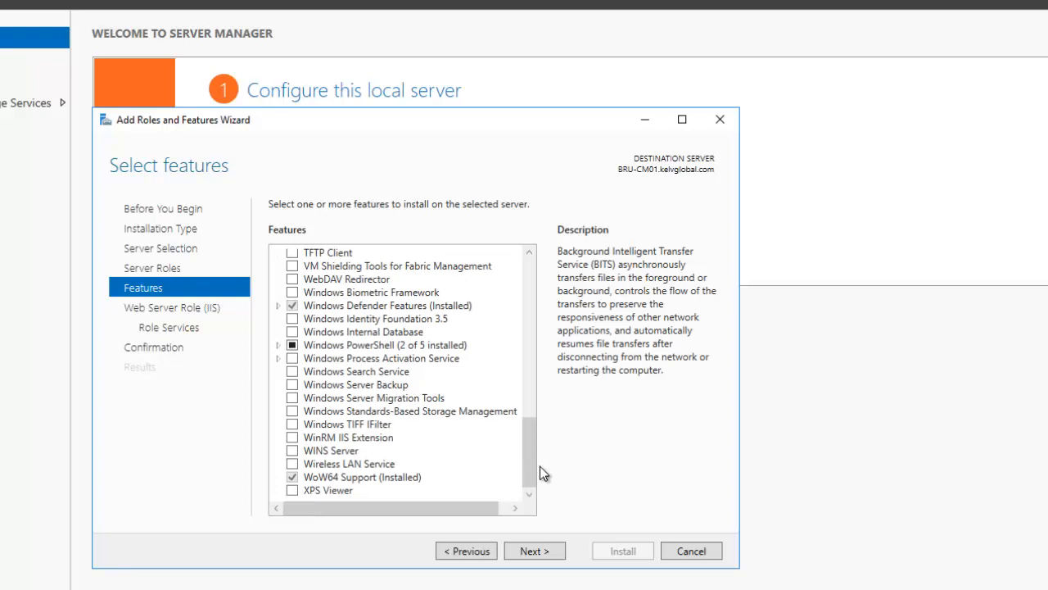
{"action": "left_click_drag", "start_coordinate": [531, 464], "coordinate": [530, 407]}
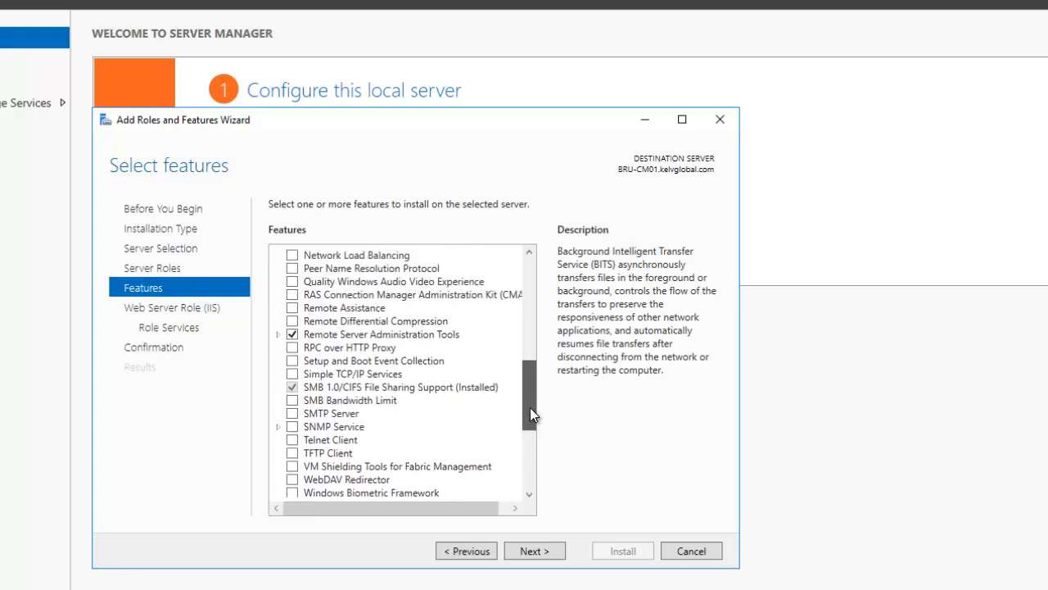
{"action": "left_click", "coordinate": [293, 321]}
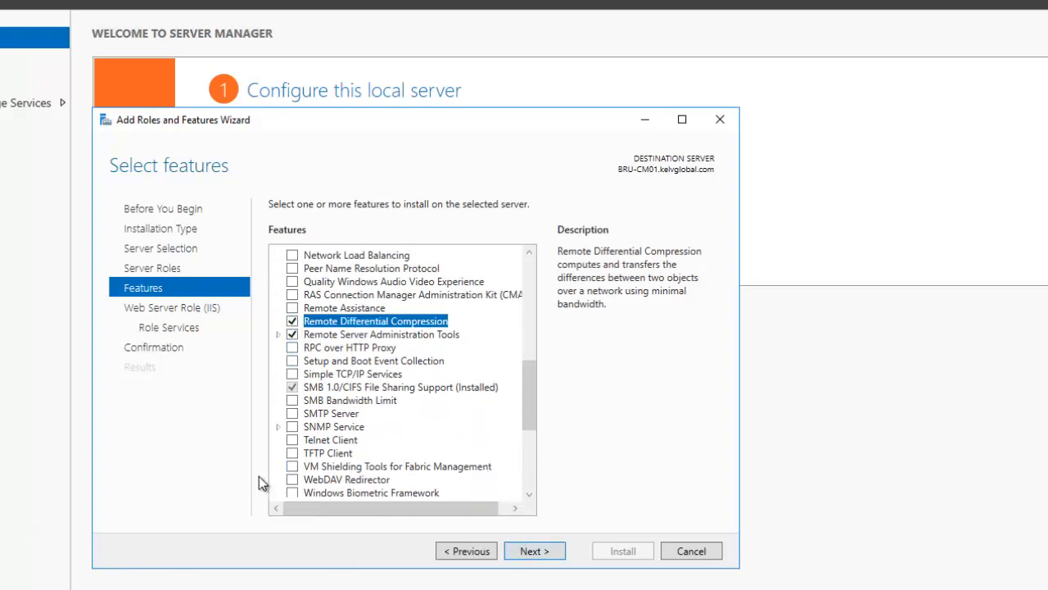
{"action": "left_click", "coordinate": [533, 551]}
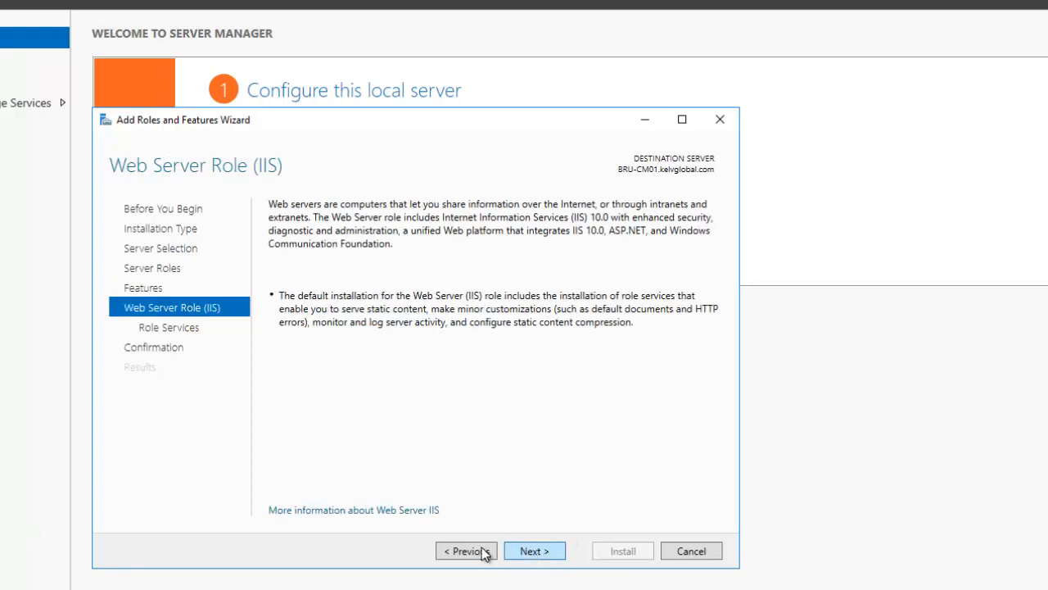
{"action": "left_click", "coordinate": [531, 552]}
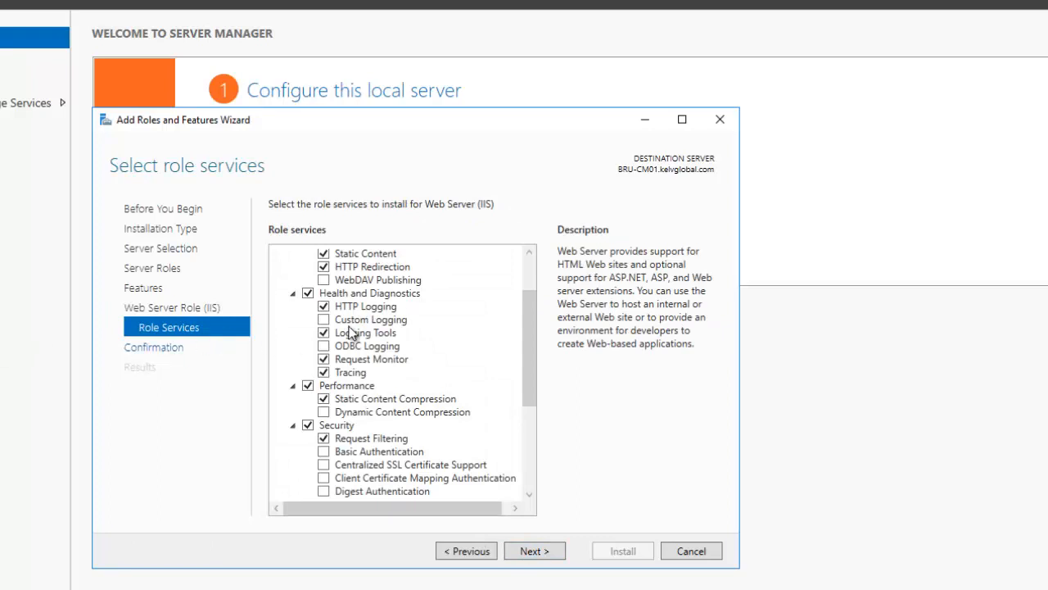
Review the preselected web server role services and add Windows Authentication under Security
{"action": "left_click_drag", "start_coordinate": [521, 374], "coordinate": [497, 328]}
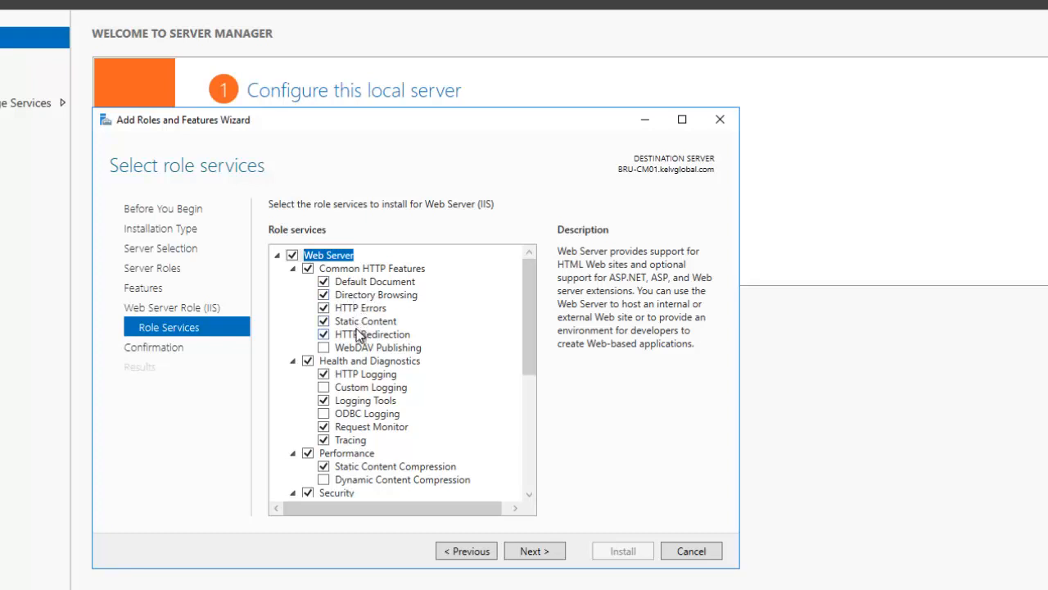
{"action": "scroll", "coordinate": [359, 348], "scroll_direction": "down", "scroll_amount": 1}
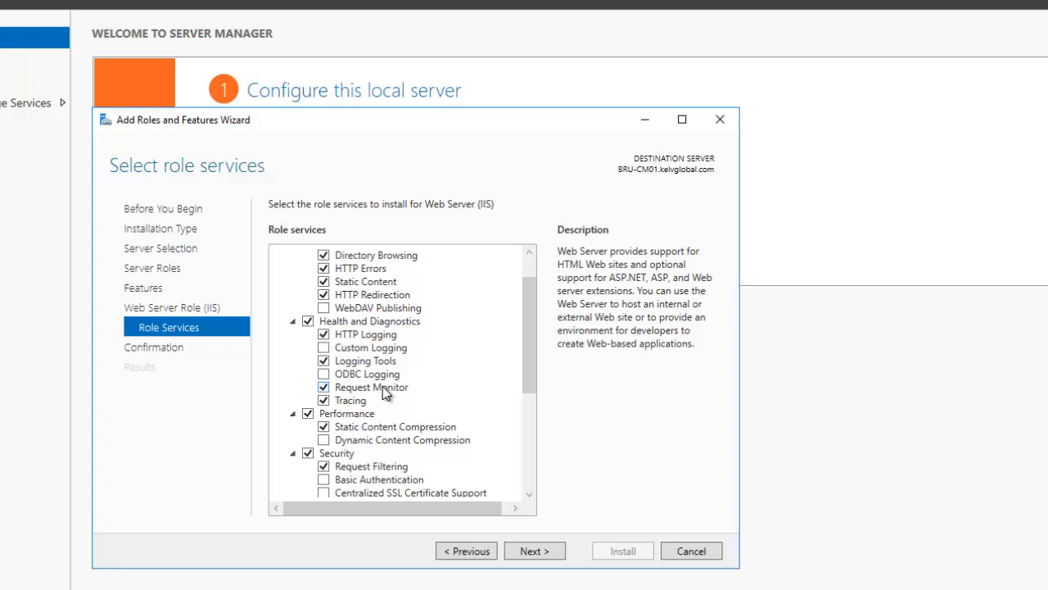
{"action": "scroll", "coordinate": [382, 380], "scroll_direction": "down", "scroll_amount": 2}
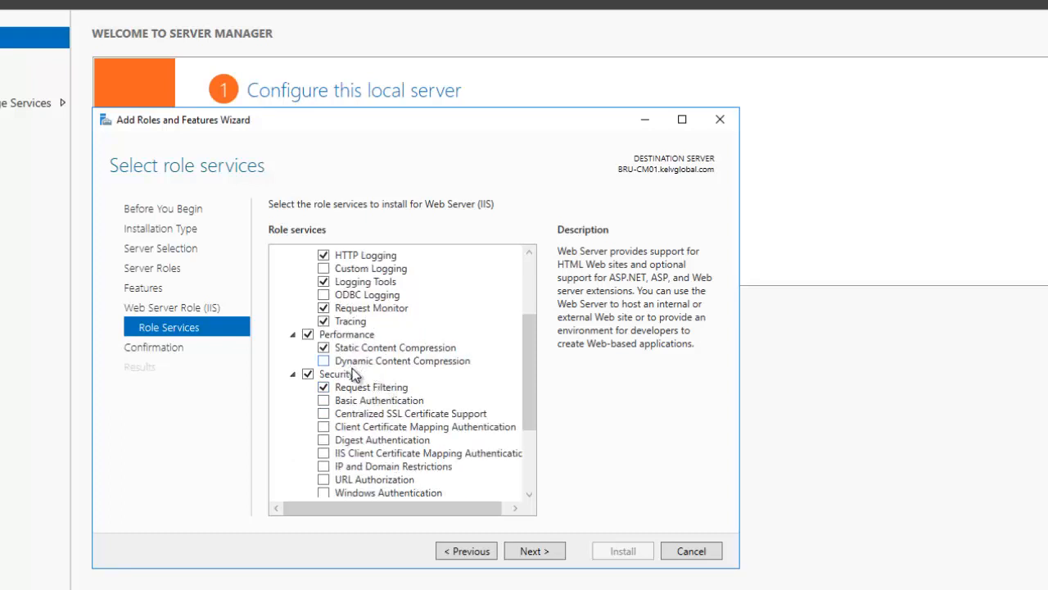
{"action": "left_click_drag", "start_coordinate": [533, 389], "coordinate": [528, 422]}
{"action": "left_click", "coordinate": [337, 421]}
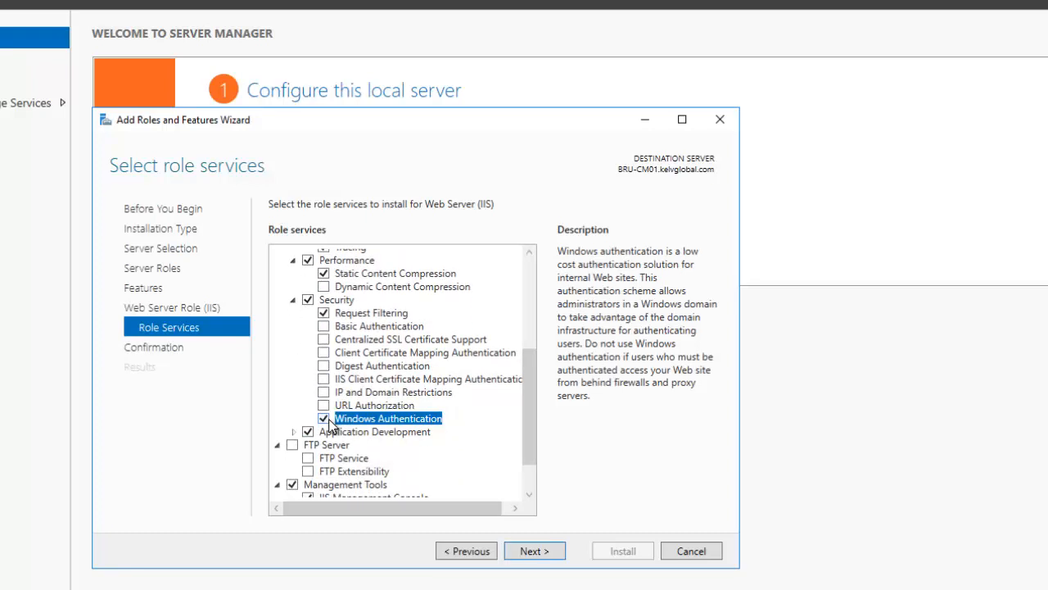
Under Application Development, select .NET Extensibility 3.5 and 4.6, ASP, ASP.NET 3.5 and ASP.NET 4.6, including the required features
{"action": "left_click", "coordinate": [293, 431]}
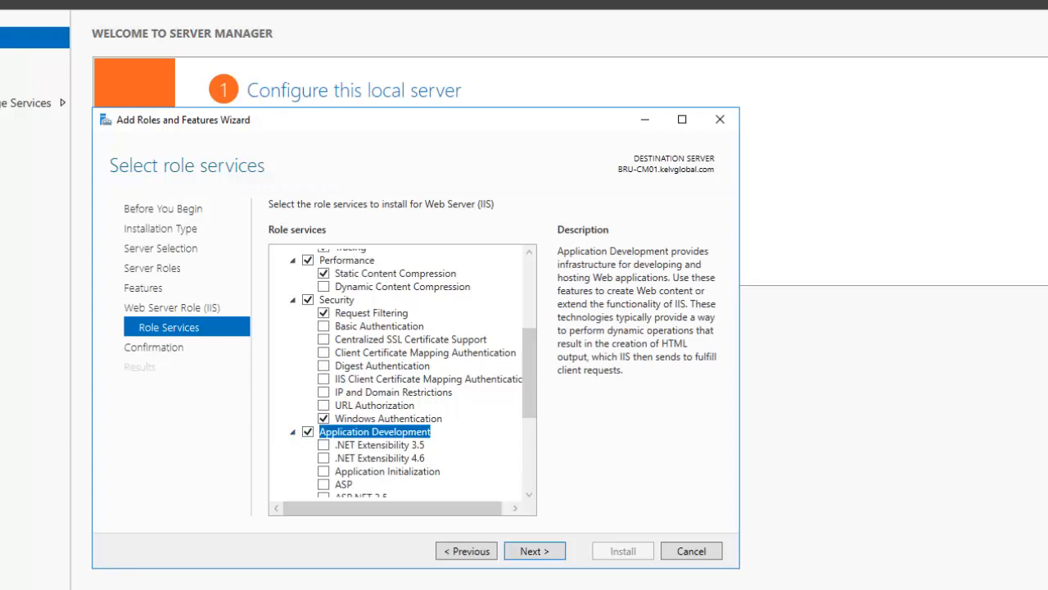
{"action": "scroll", "coordinate": [421, 382], "scroll_direction": "down", "scroll_amount": 3}
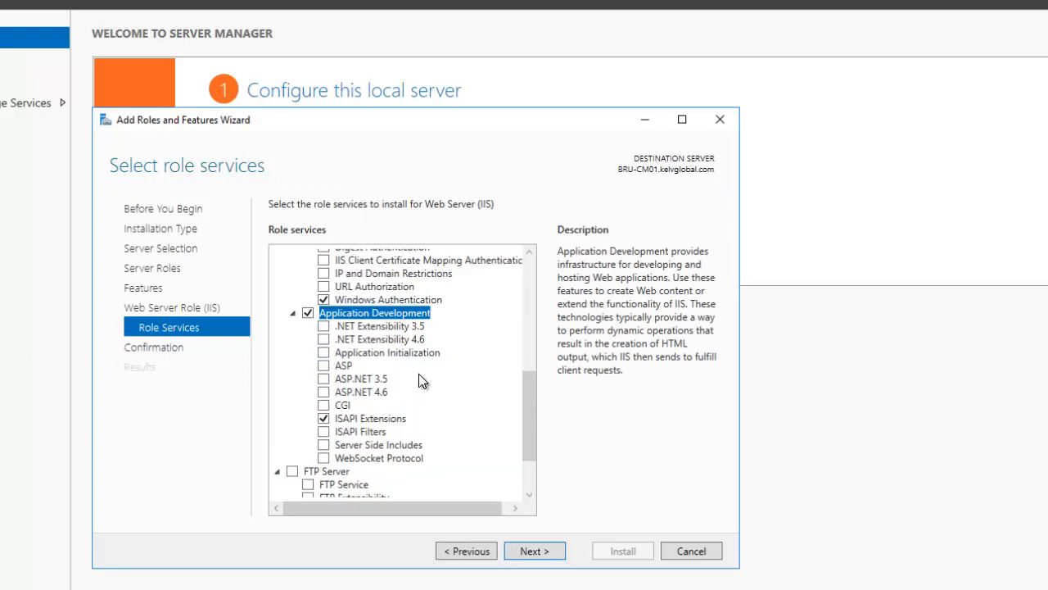
{"action": "left_click", "coordinate": [328, 325]}
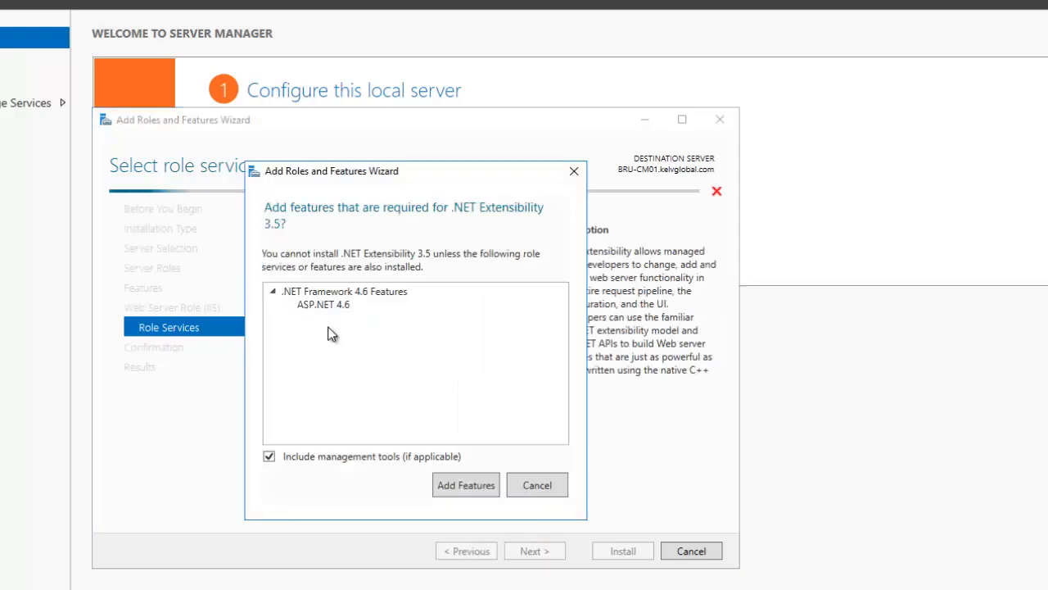
{"action": "left_click", "coordinate": [466, 484]}
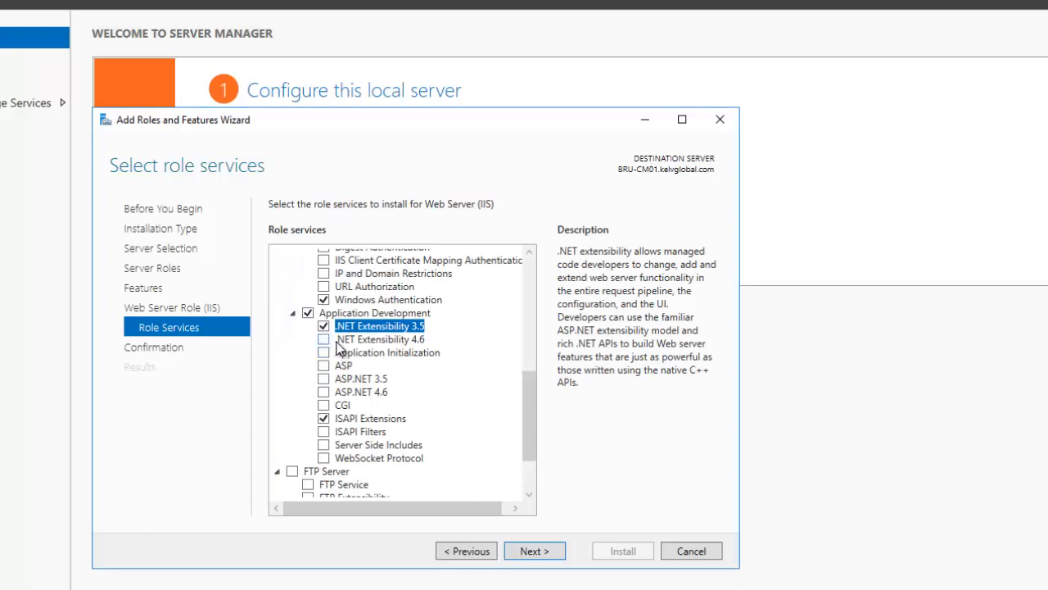
{"action": "left_click", "coordinate": [324, 339]}
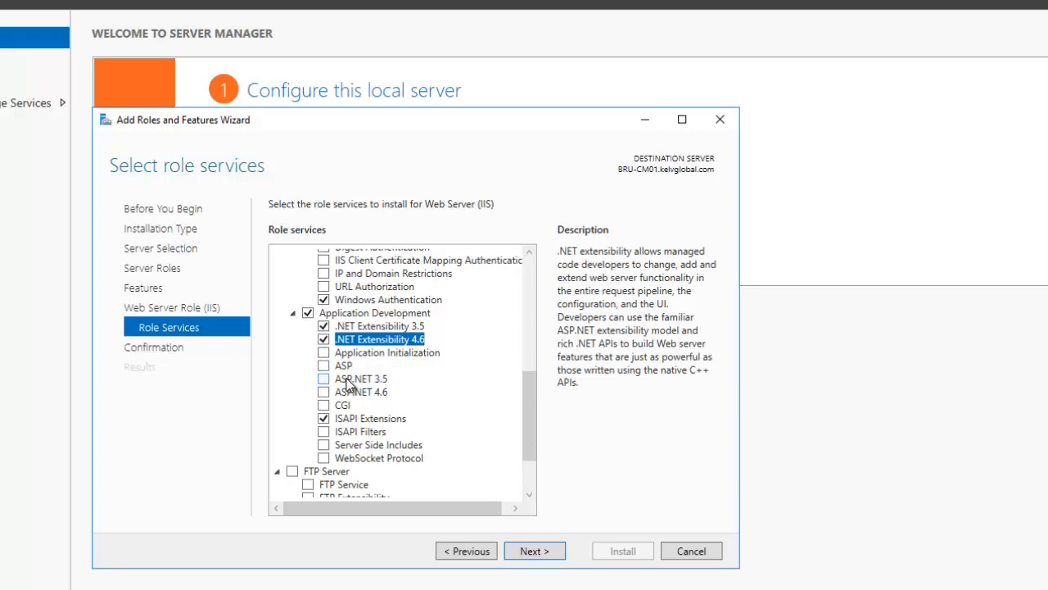
{"action": "left_click", "coordinate": [324, 366]}
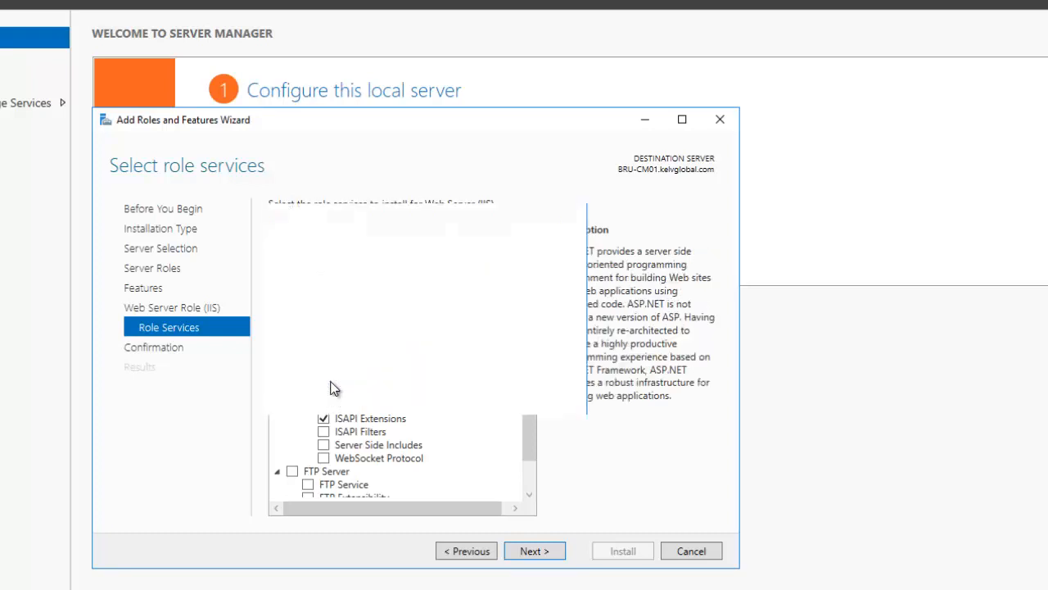
{"action": "left_click", "coordinate": [446, 478]}
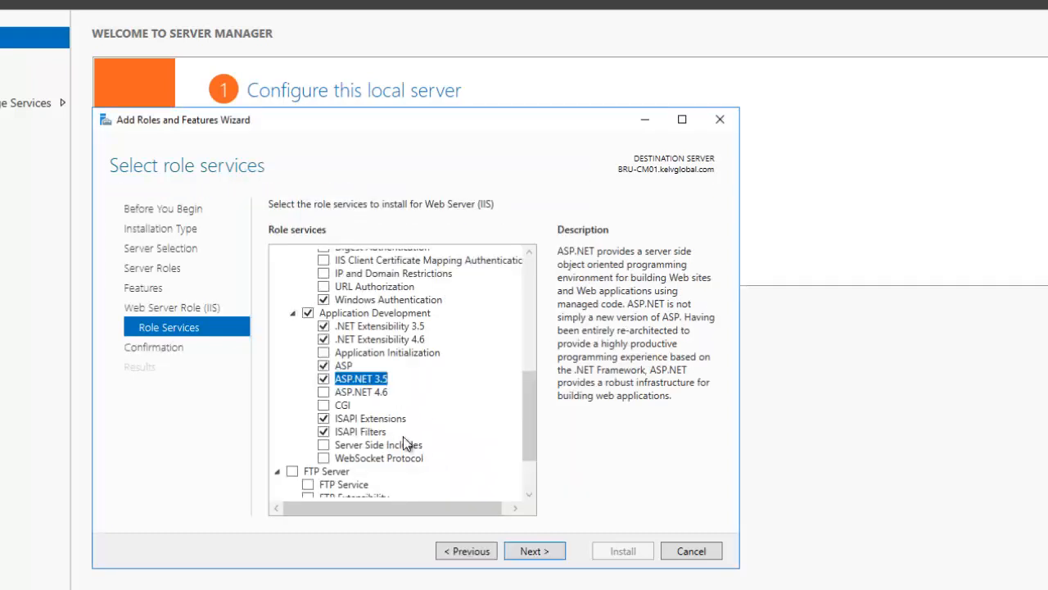
{"action": "left_click", "coordinate": [324, 393]}
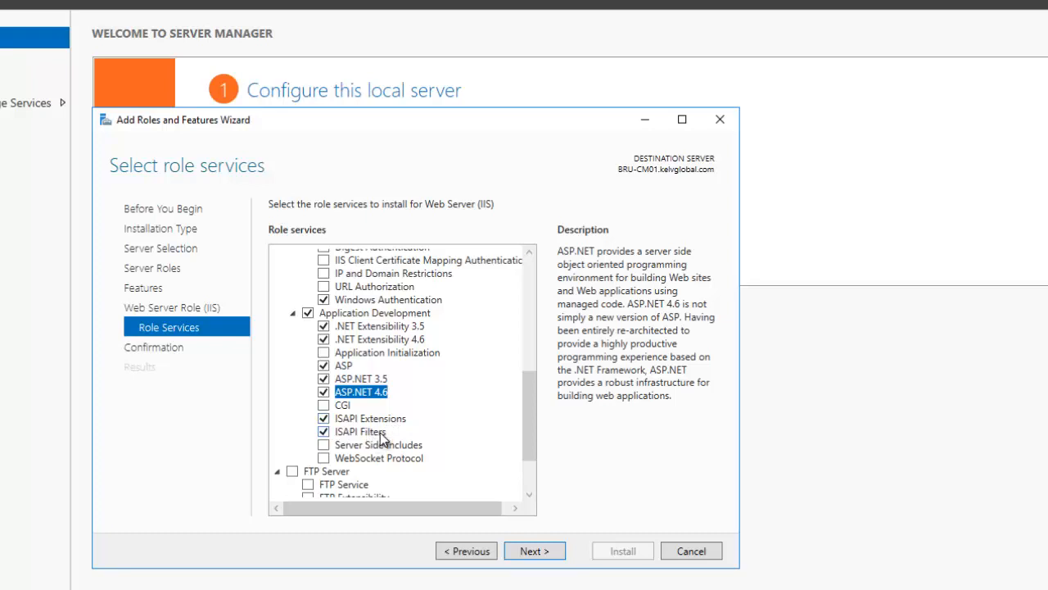
Under Management Tools, add IIS 6 Management Console, WMI Compatibility, Scripting Tools, and IIS Management Scripts and Tools, and proceed to the confirmation page
{"action": "scroll", "coordinate": [378, 434], "scroll_direction": "down", "scroll_amount": 2}
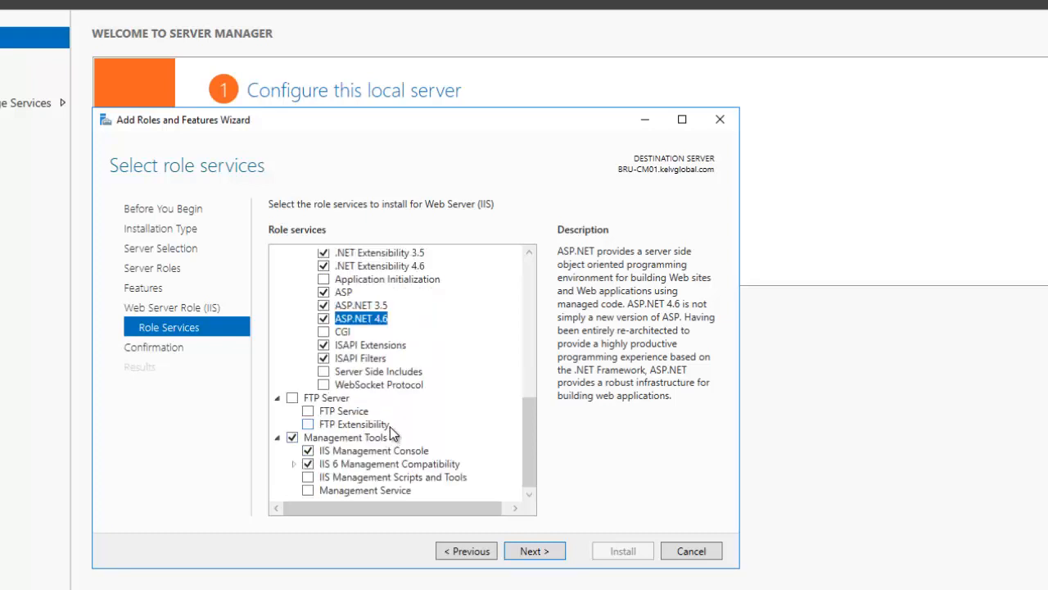
{"action": "left_click", "coordinate": [294, 464]}
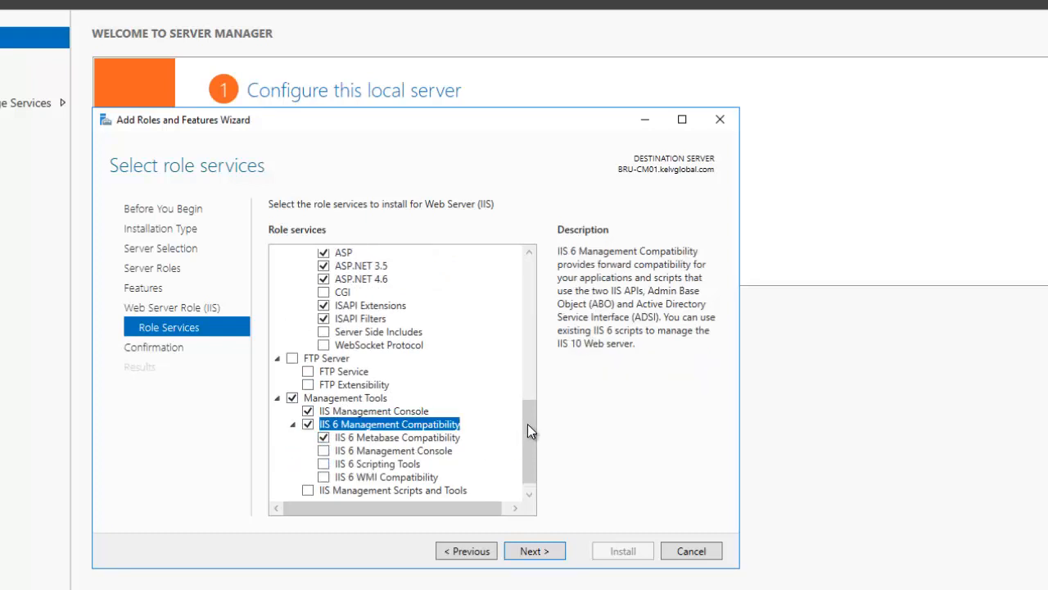
{"action": "left_click_drag", "start_coordinate": [528, 424], "coordinate": [524, 438]}
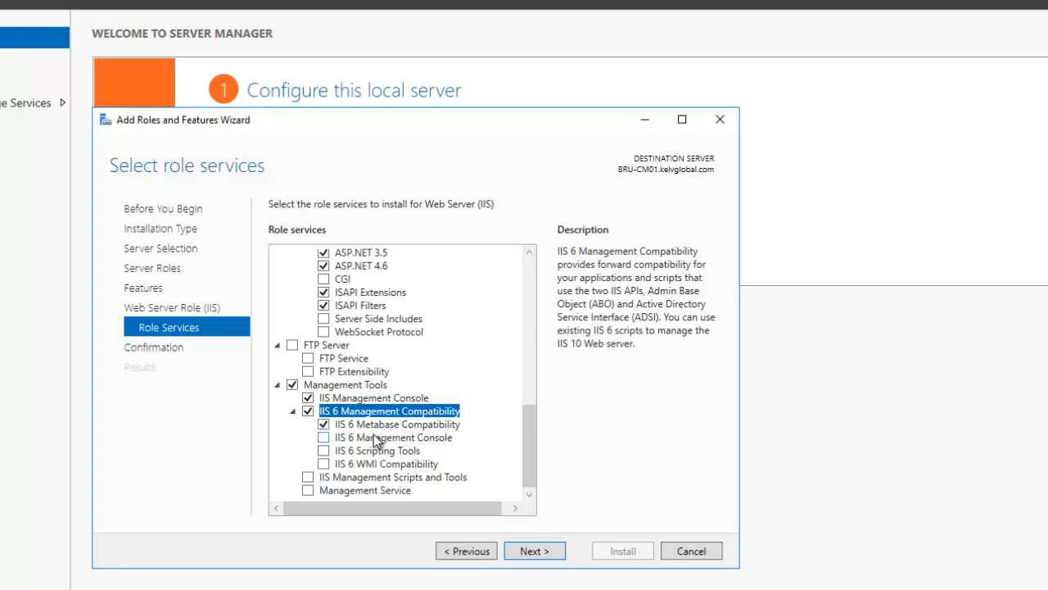
{"action": "left_click", "coordinate": [325, 437]}
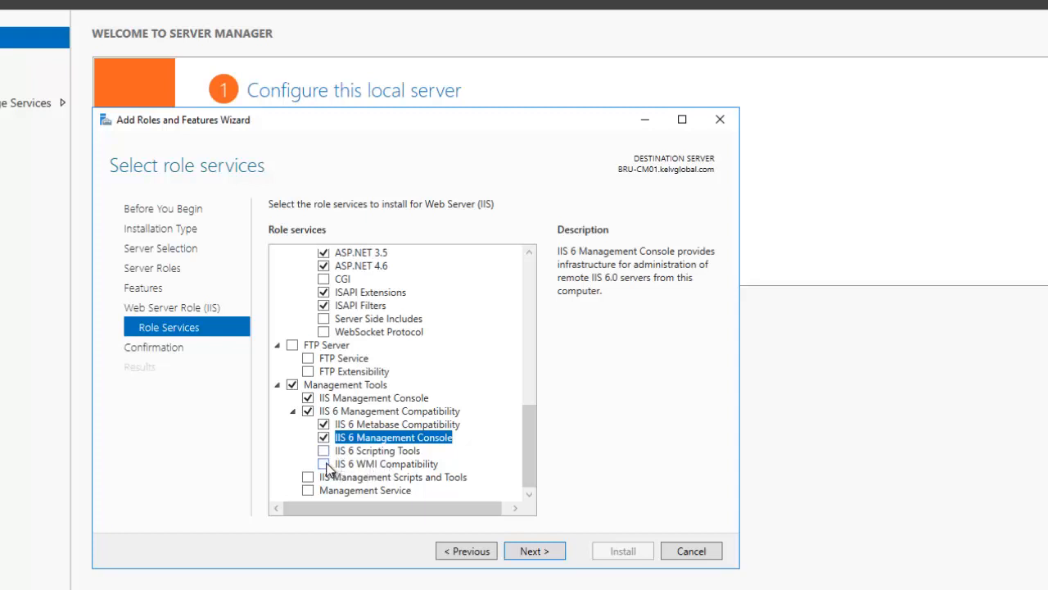
{"action": "left_click", "coordinate": [325, 464]}
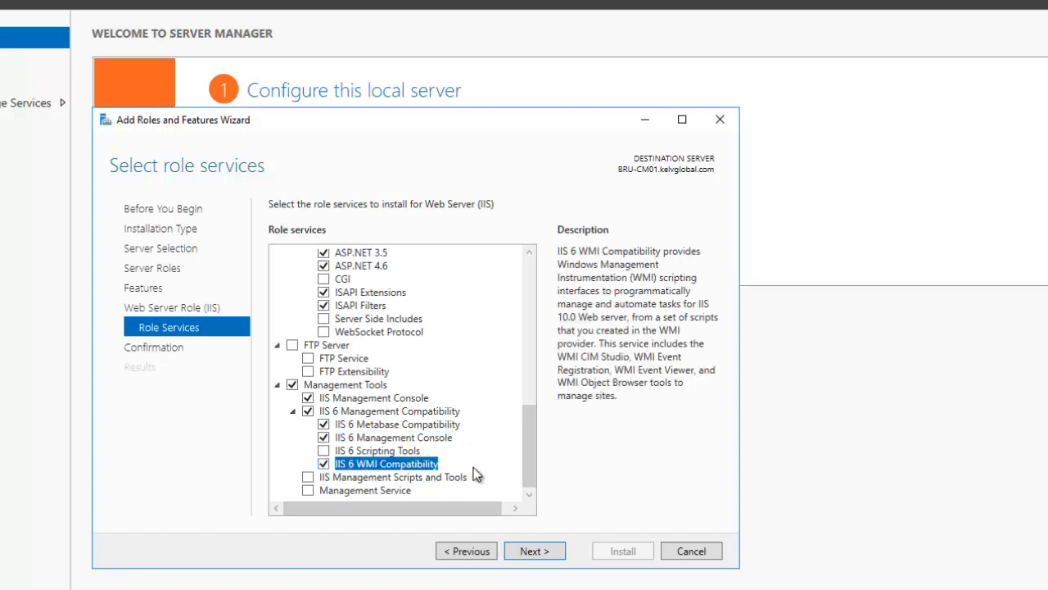
{"action": "left_click", "coordinate": [323, 451]}
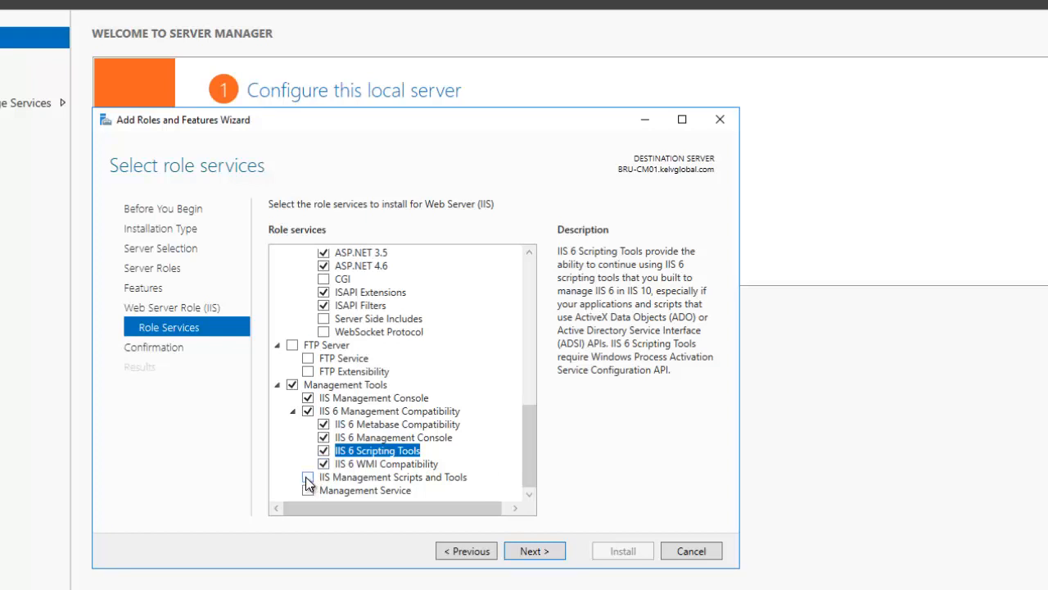
{"action": "left_click", "coordinate": [308, 478]}
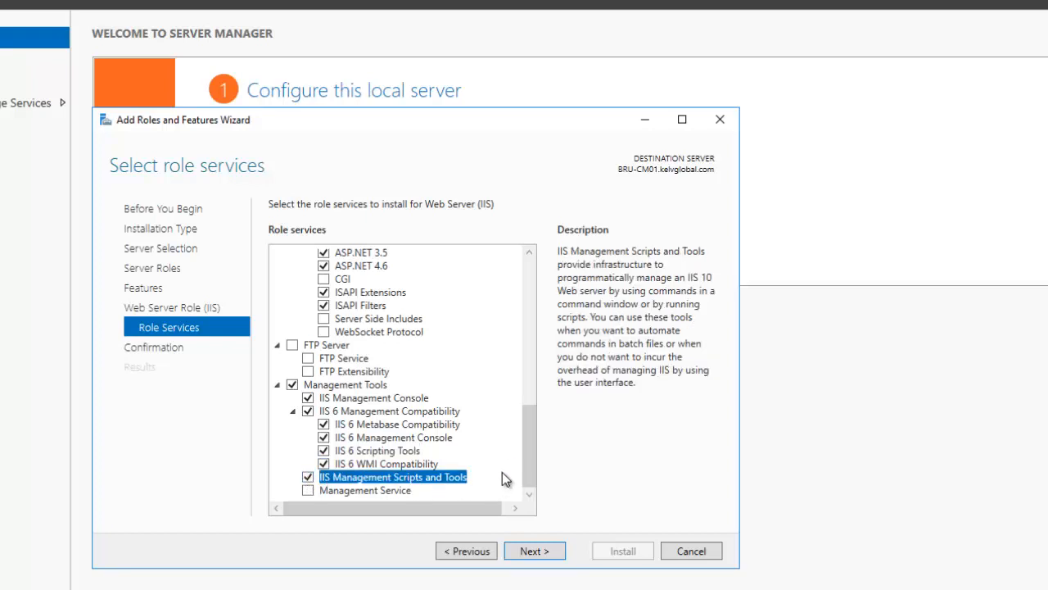
{"action": "left_click_drag", "start_coordinate": [519, 464], "coordinate": [521, 284]}
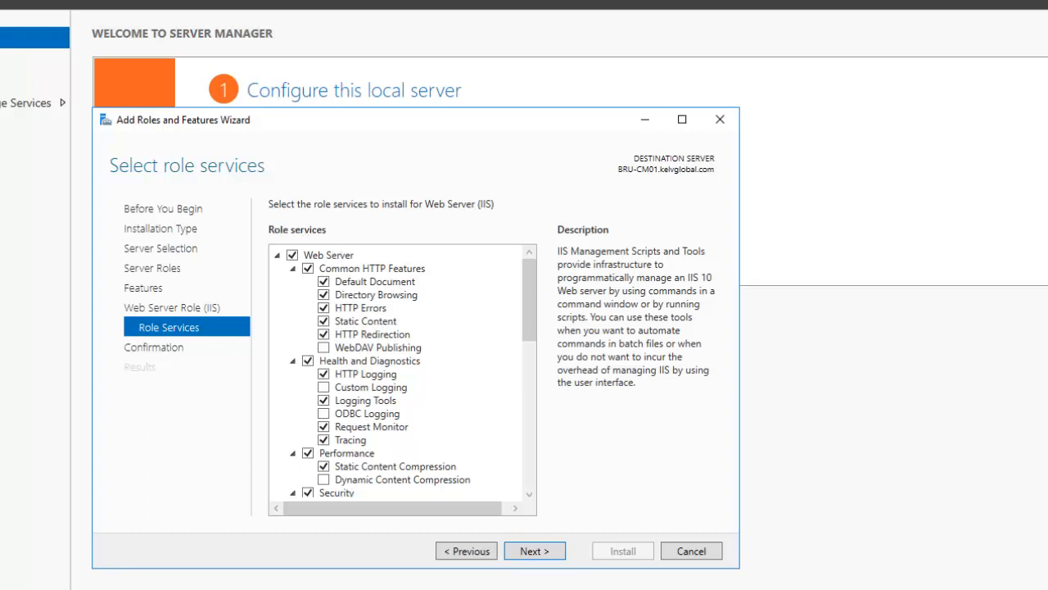
{"action": "left_click", "coordinate": [532, 551]}
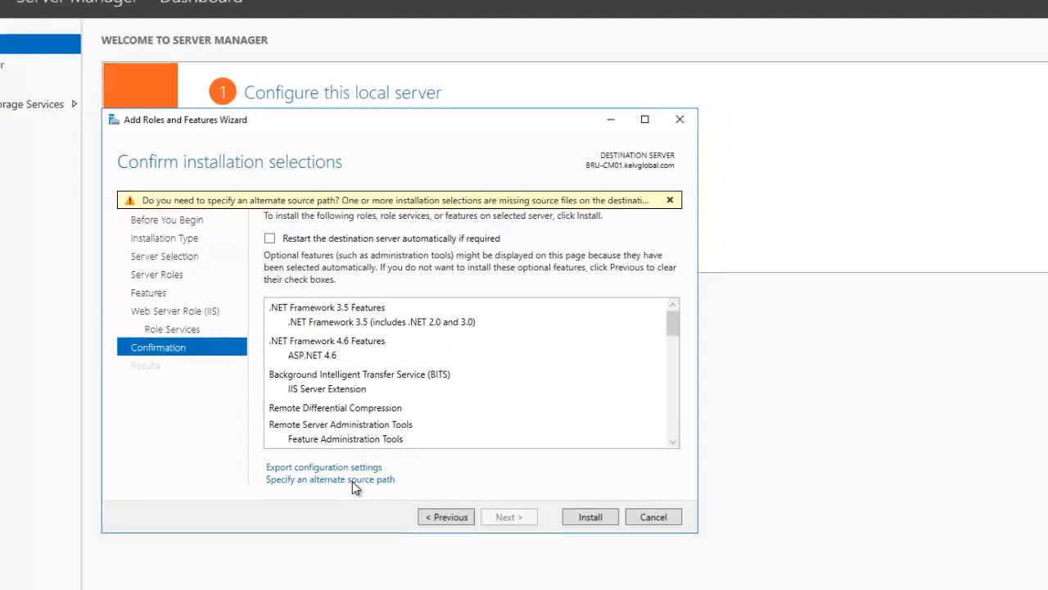
Start specifying an alternate source path and copy the path of the sources\sxs folder on the DVD drive from File Explorer
{"action": "left_click", "coordinate": [354, 483]}
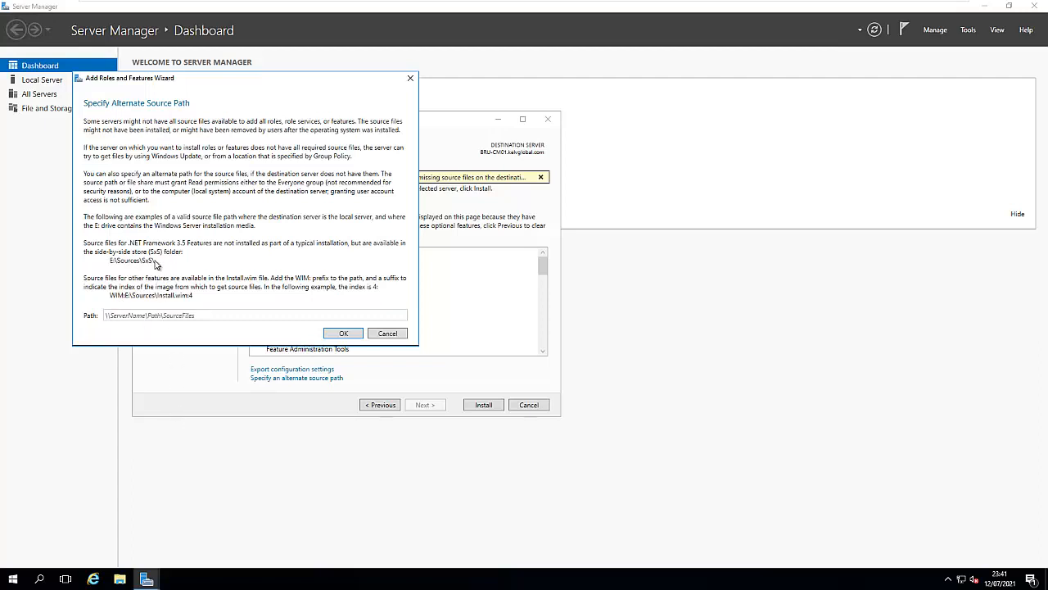
{"action": "left_click", "coordinate": [119, 579]}
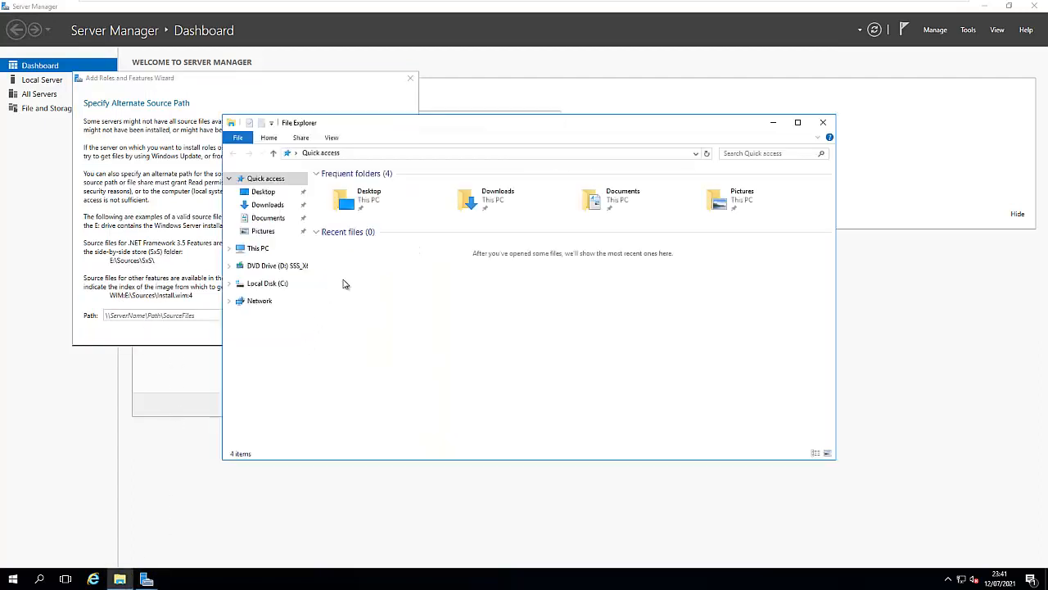
{"action": "left_click", "coordinate": [277, 265]}
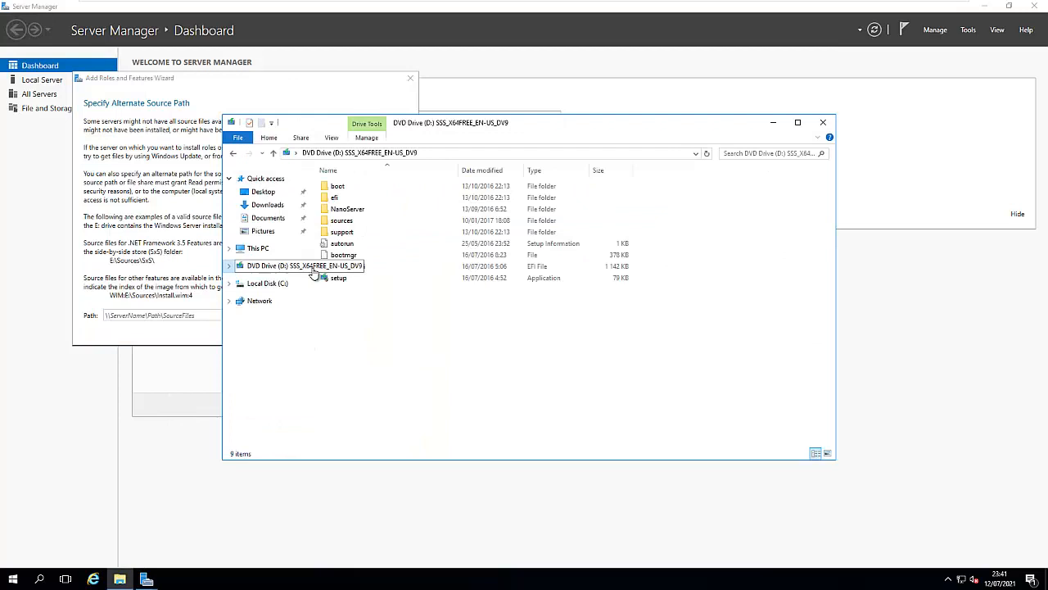
{"action": "double_click", "coordinate": [342, 221]}
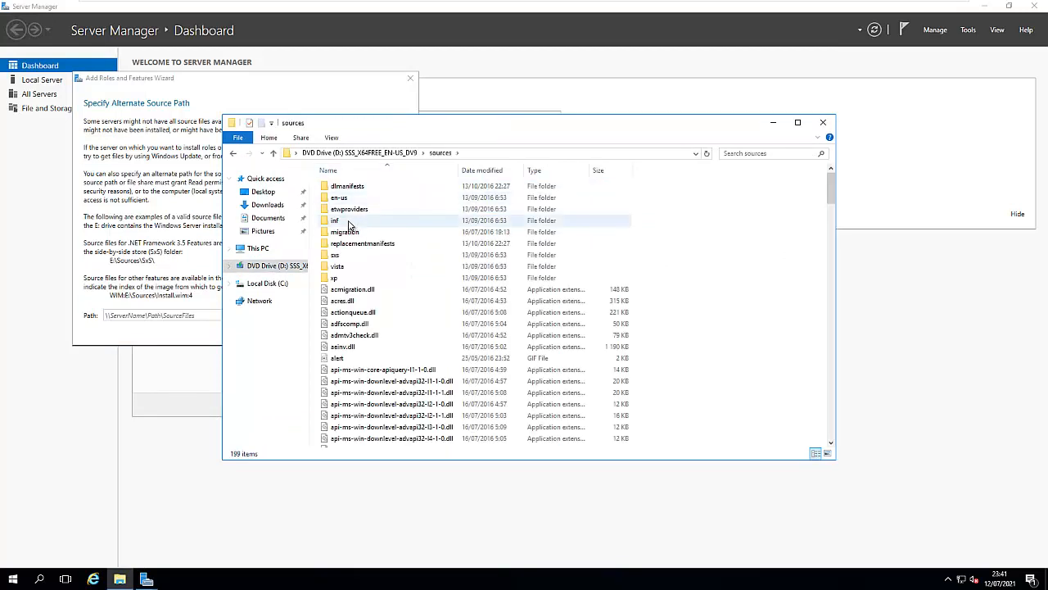
{"action": "double_click", "coordinate": [343, 254]}
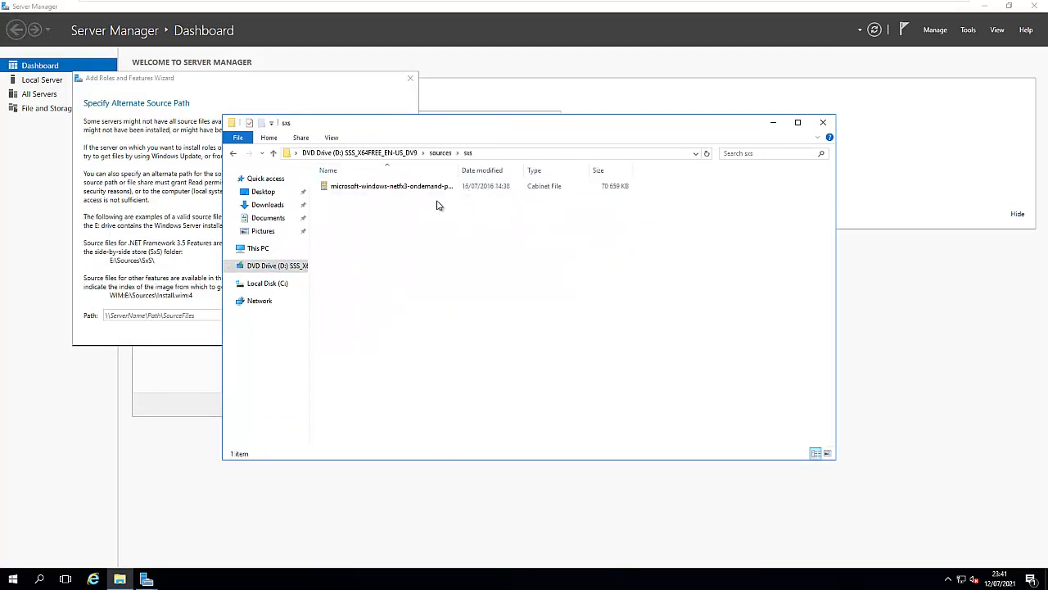
{"action": "left_click", "coordinate": [515, 154]}
{"action": "key", "text": "ctrl+c"}
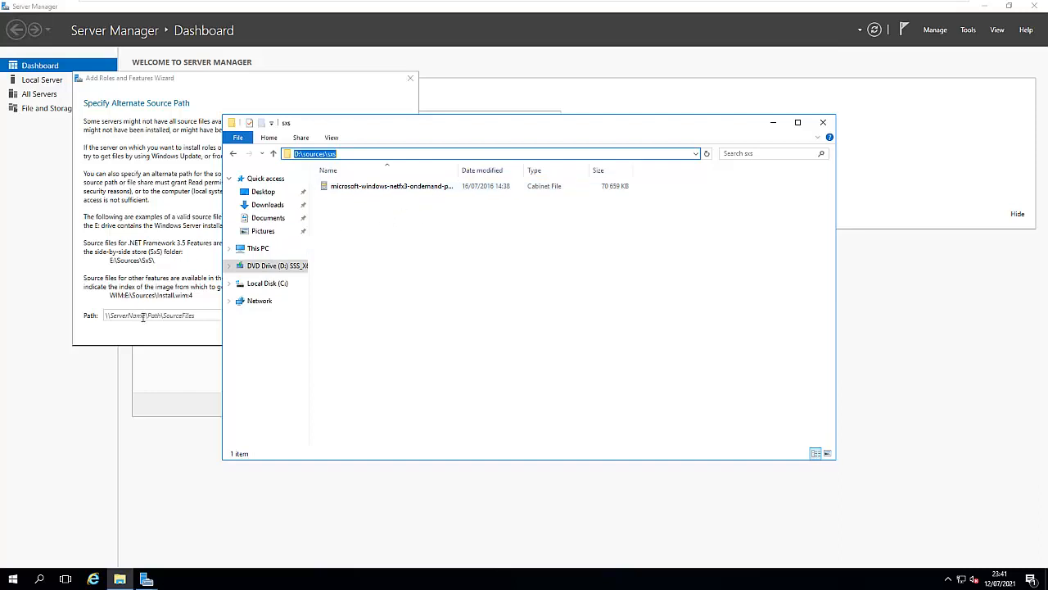
Set the alternate source path in the wizard to D:\sources\sxs and accept it
{"action": "left_click", "coordinate": [144, 318]}
{"action": "key", "text": "ctrl+v"}
{"action": "left_click", "coordinate": [343, 333]}
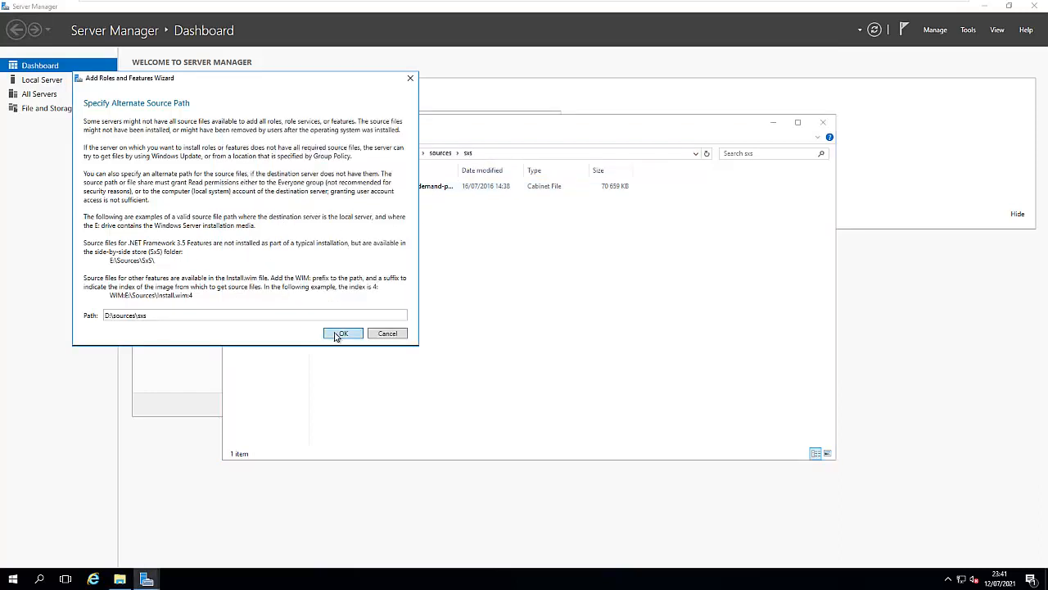
Allow the destination server to restart automatically if required, install the selected roles and features, and close the wizard when finished
{"action": "left_click", "coordinate": [484, 404]}
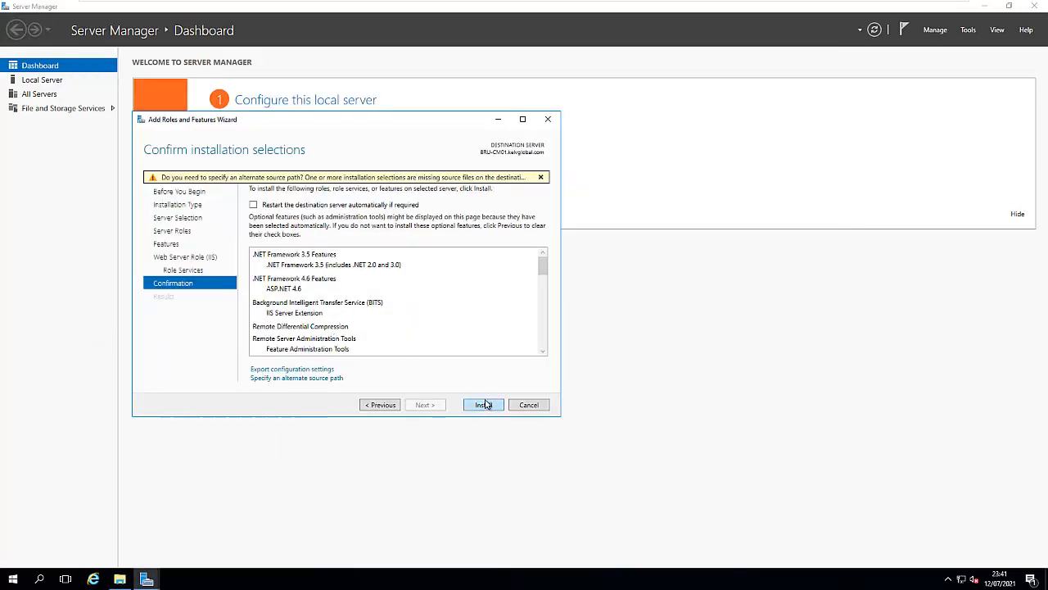
{"action": "left_click", "coordinate": [253, 204]}
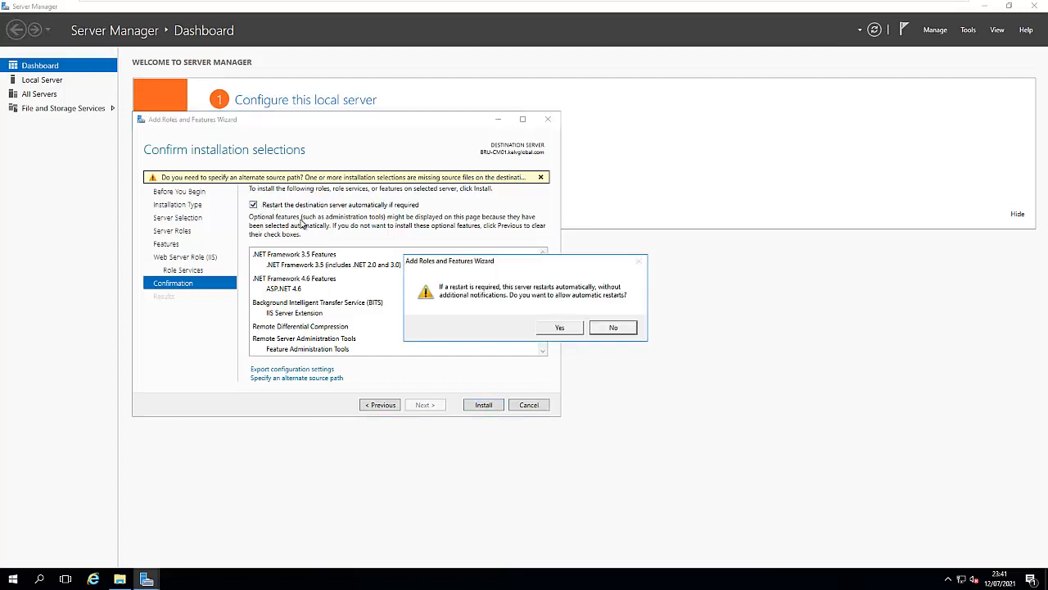
{"action": "left_click", "coordinate": [562, 327]}
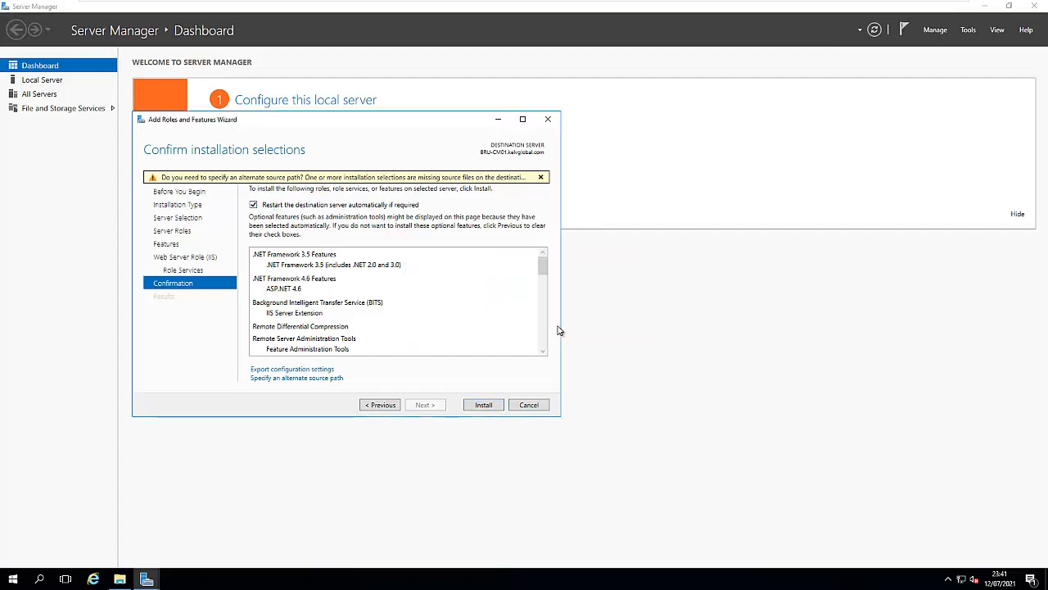
{"action": "left_click", "coordinate": [483, 404]}
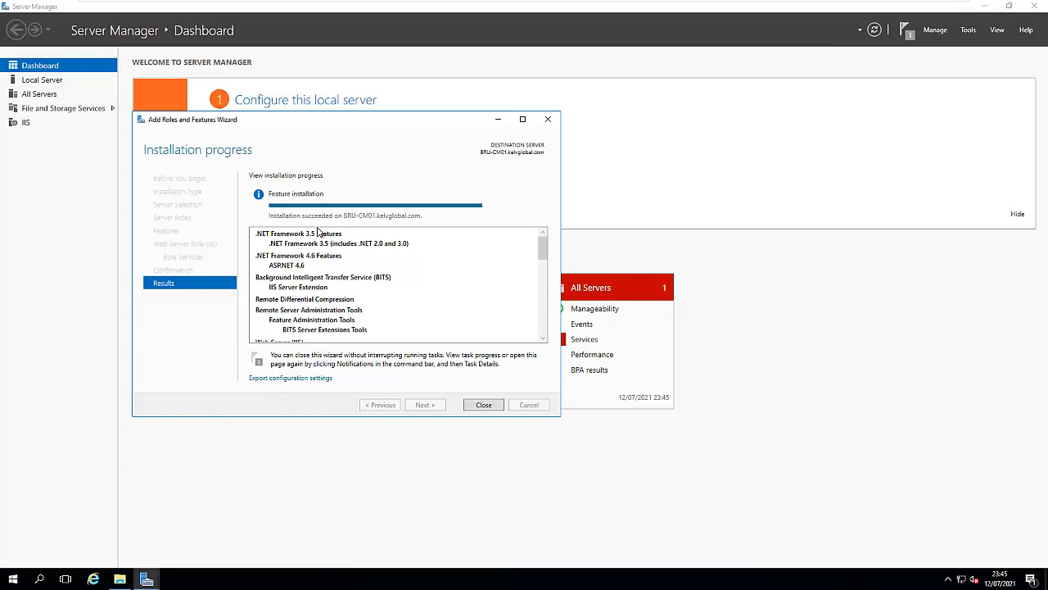
{"action": "left_click", "coordinate": [483, 404]}
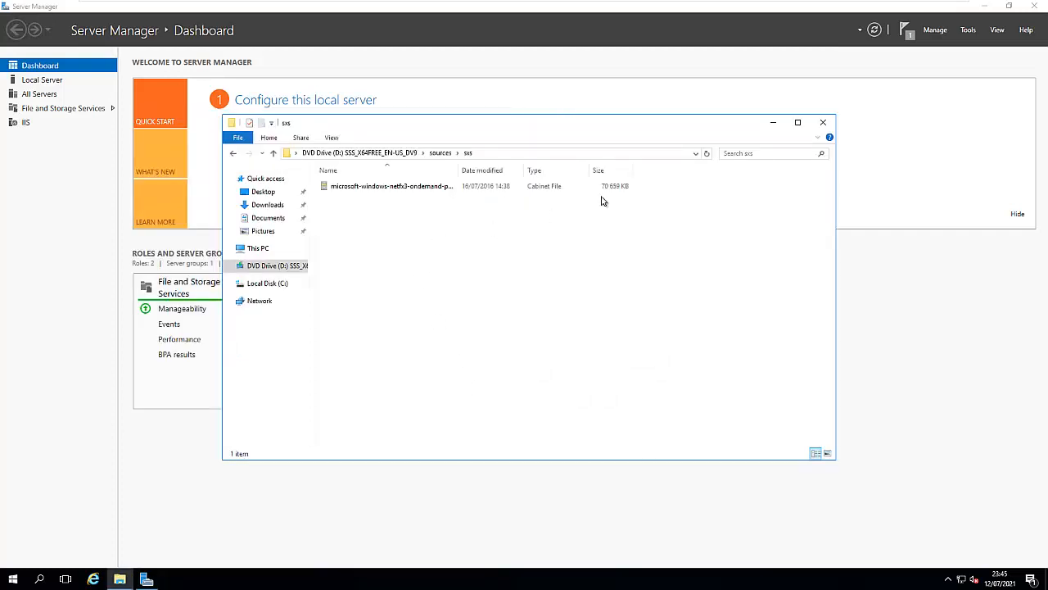